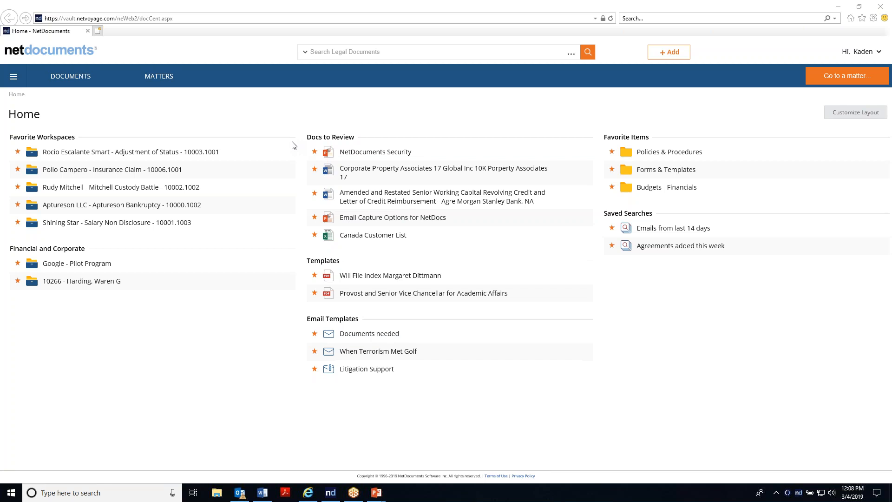
# Step: Go to the client's Dog Toy Patent matter by searching the client and matter names
pyautogui.click(844, 82)
pyautogui.write('rocip')
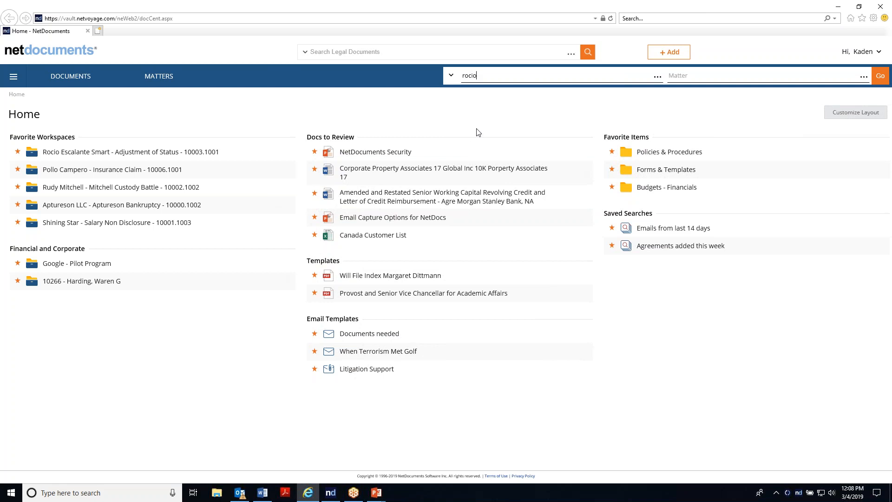
pyautogui.click(485, 95)
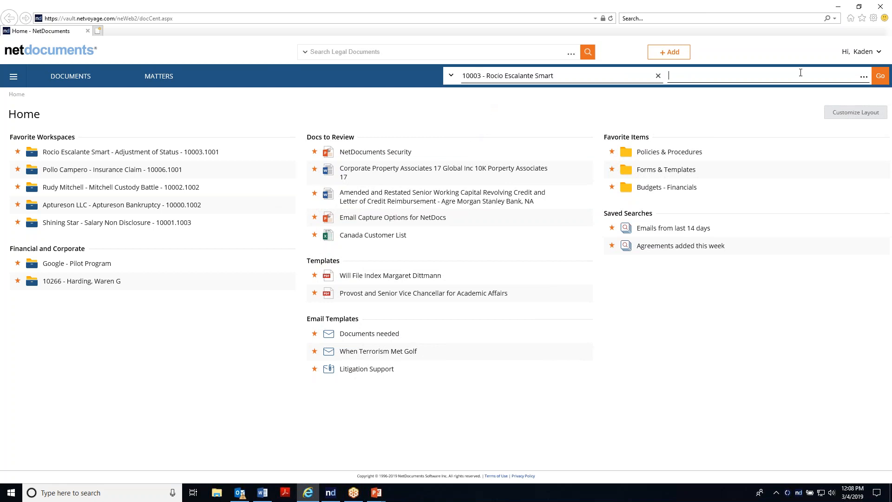
pyautogui.write('dog')
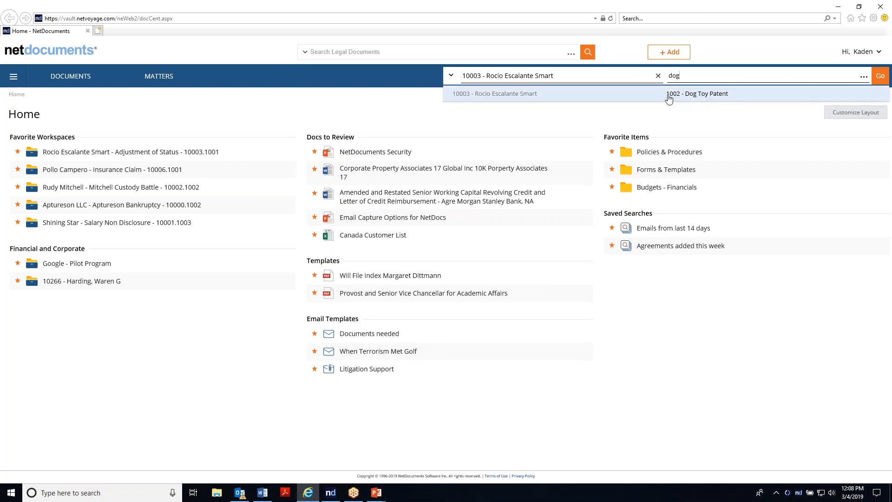
pyautogui.click(705, 94)
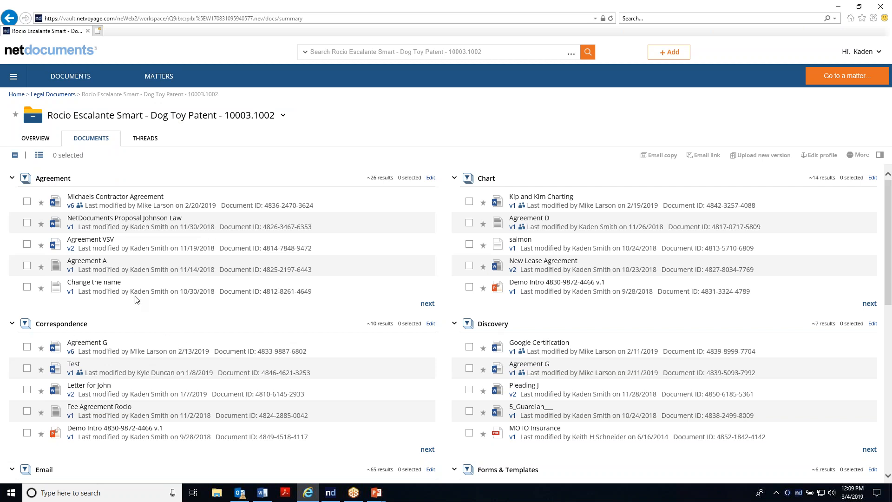
# Step: Switch the matter's documents from the grouped summary to the list view
pyautogui.scroll(-3, 225, 246)
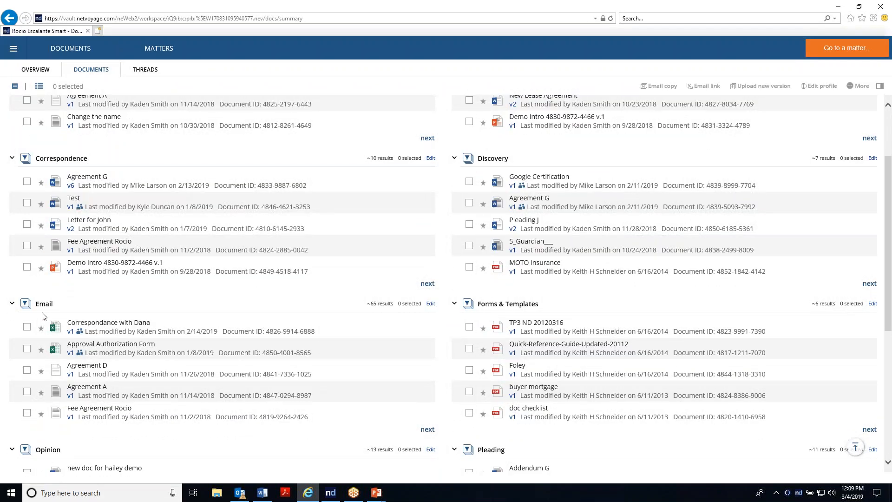
pyautogui.scroll(3, 418, 356)
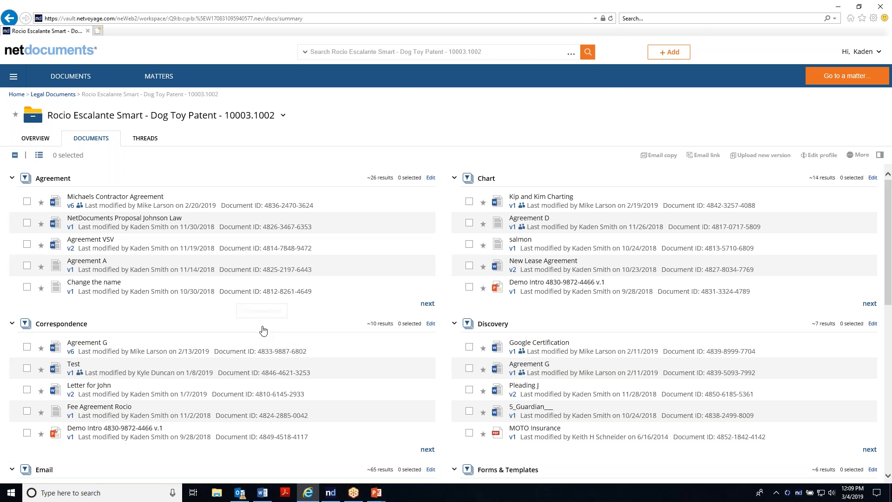
pyautogui.click(39, 156)
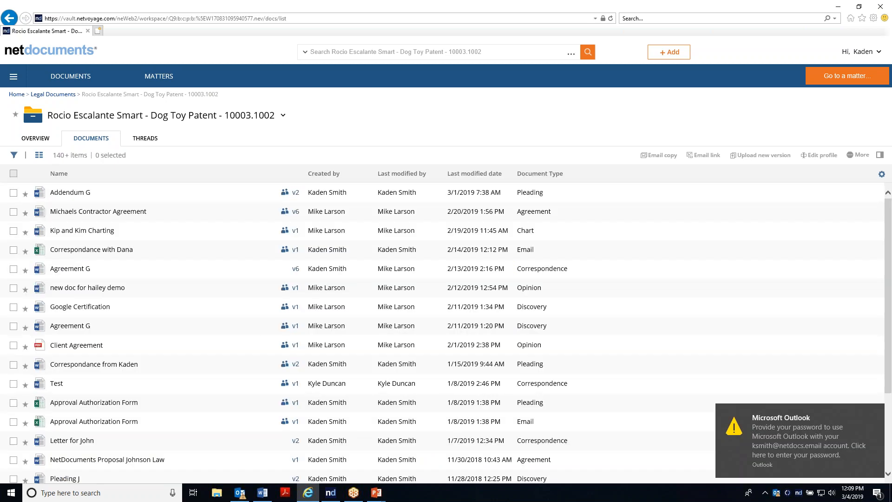
# Step: Select Addendum G and read its details and preview text
pyautogui.click(14, 194)
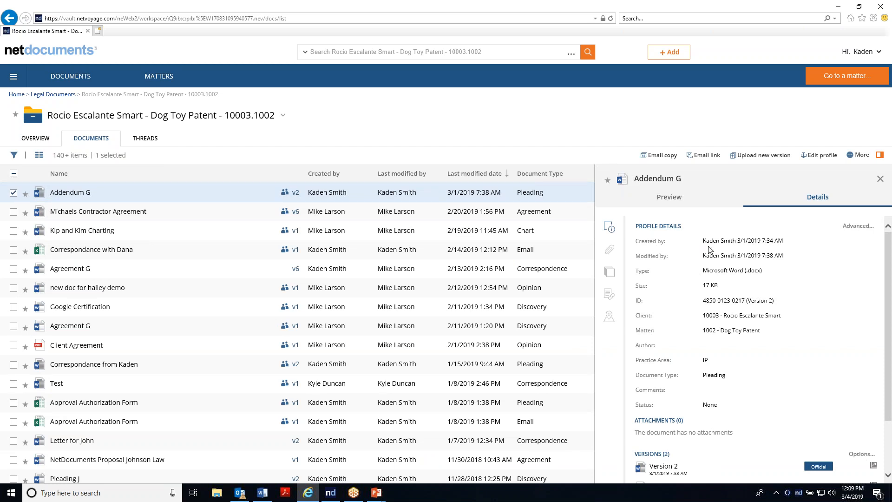
pyautogui.click(671, 199)
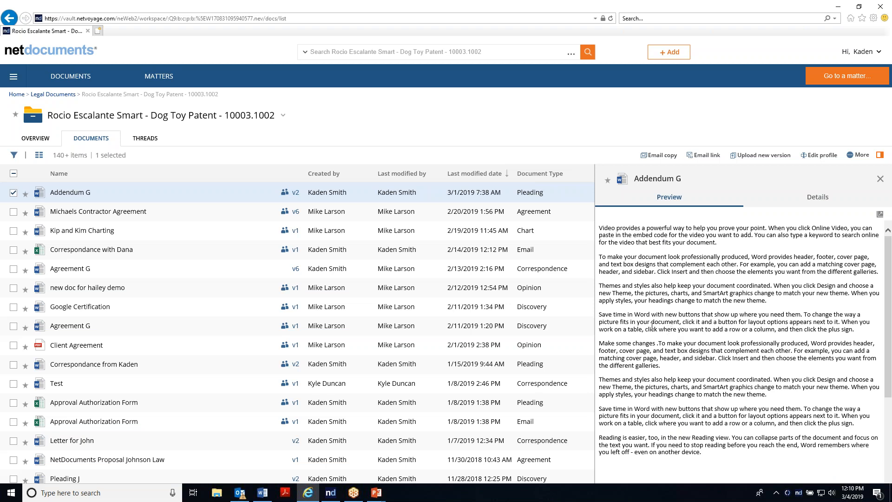
pyautogui.moveTo(677, 330); pyautogui.dragTo(613, 294)
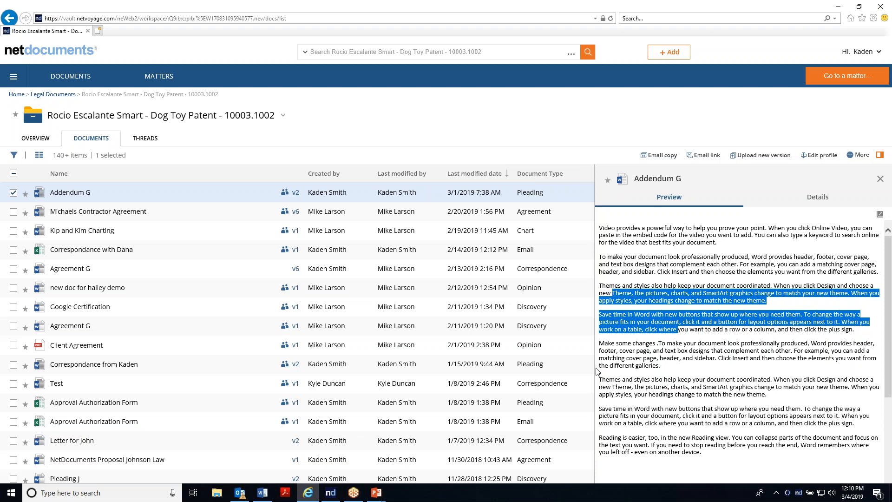
pyautogui.click(631, 305)
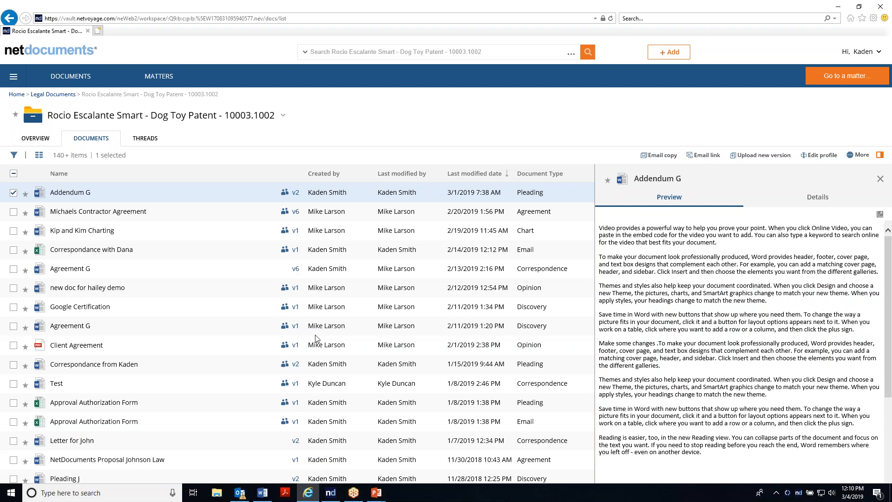
# Step: Open the version history of Agreement G and close it
pyautogui.click(296, 269)
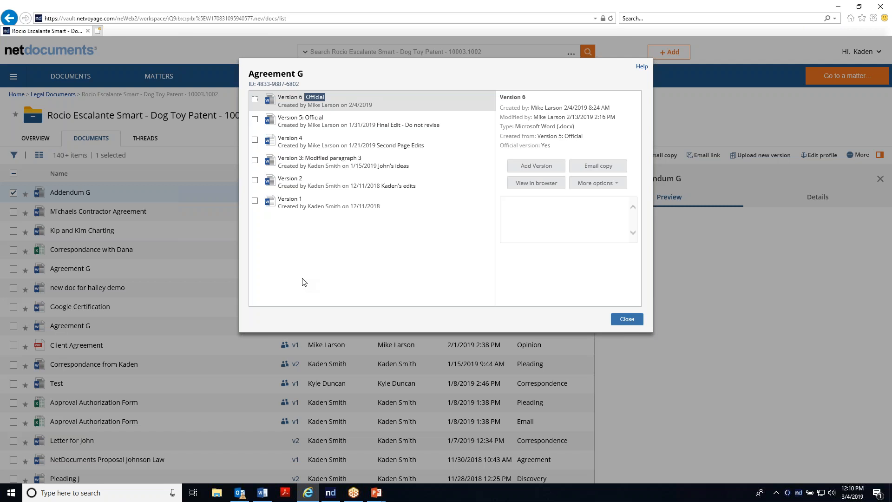
pyautogui.click(628, 319)
# Step: Return home and search everything in Legal Documents for "chase bank"
pyautogui.click(63, 97)
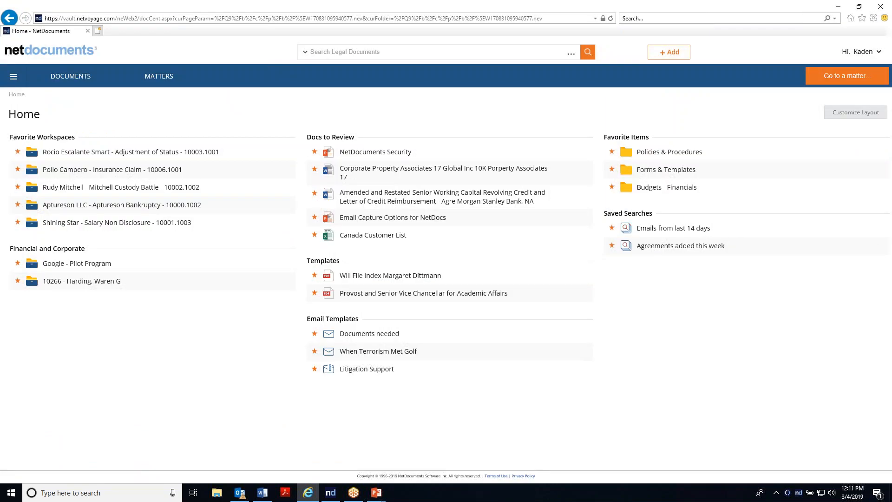
pyautogui.click(373, 56)
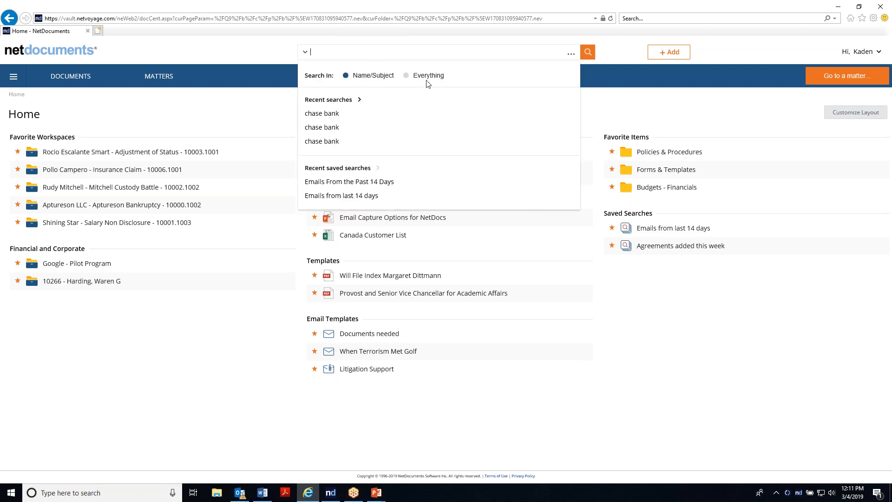
pyautogui.click(406, 78)
pyautogui.write('chase bank')
pyautogui.press('Return')
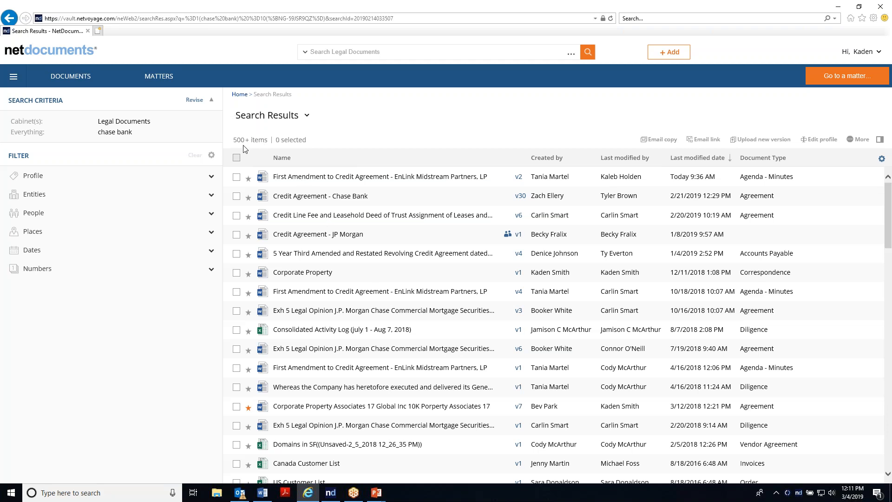
# Step: Preview the Credit Agreement - Chase Bank result and expand the Profile filter group
pyautogui.click(238, 199)
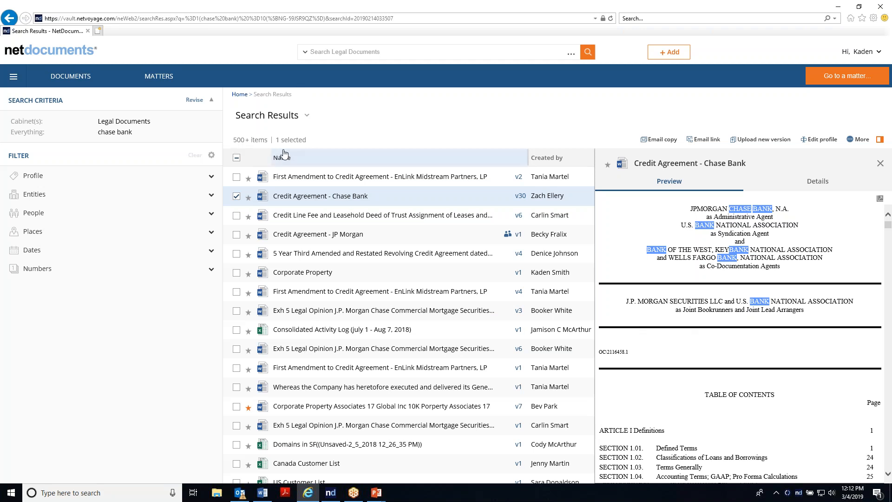
pyautogui.click(213, 177)
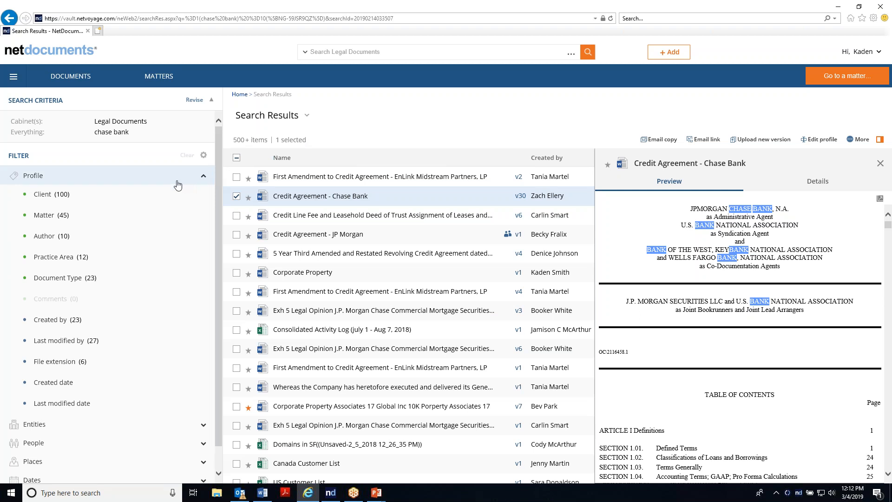
# Step: Examine the Author and File extension filter options without applying them
pyautogui.click(92, 238)
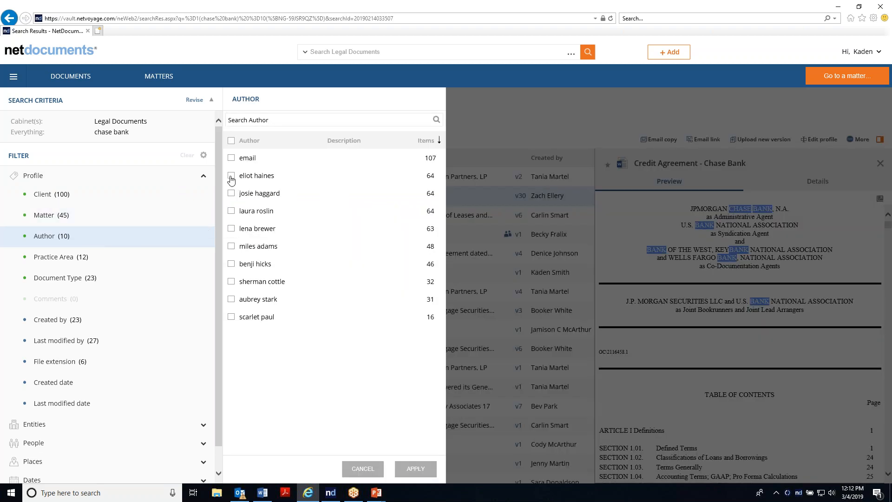
pyautogui.click(360, 470)
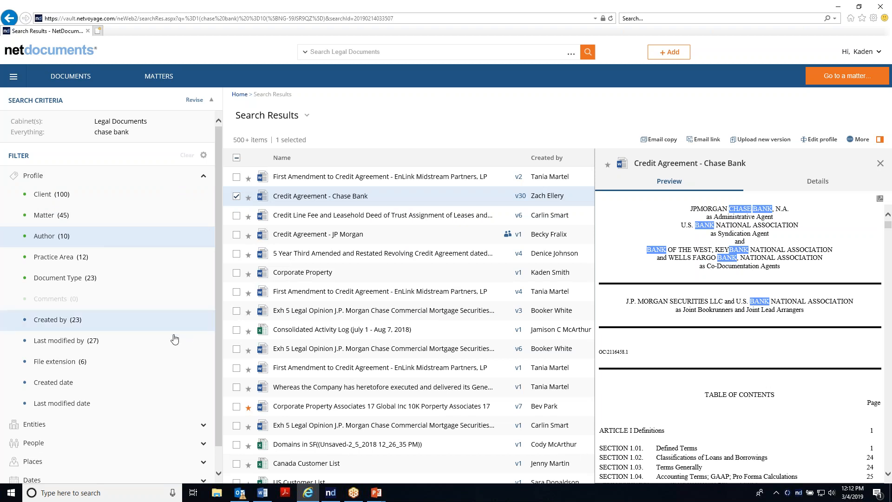
pyautogui.click(70, 362)
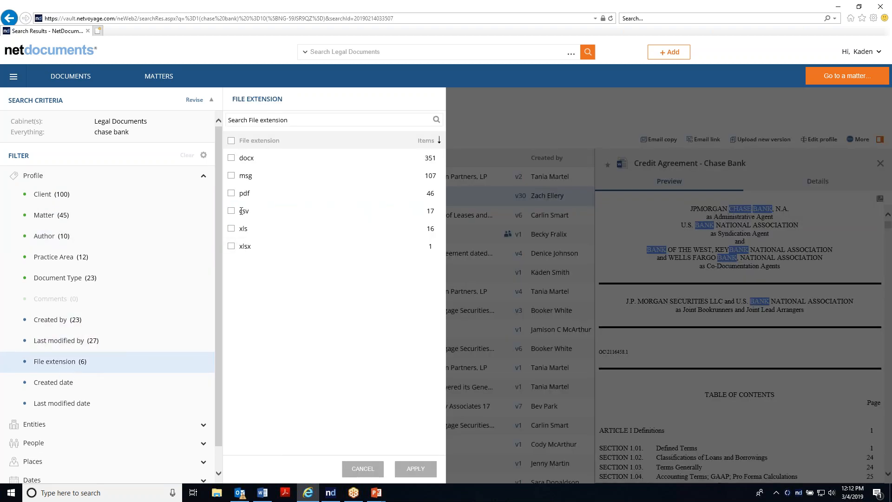
pyautogui.click(362, 468)
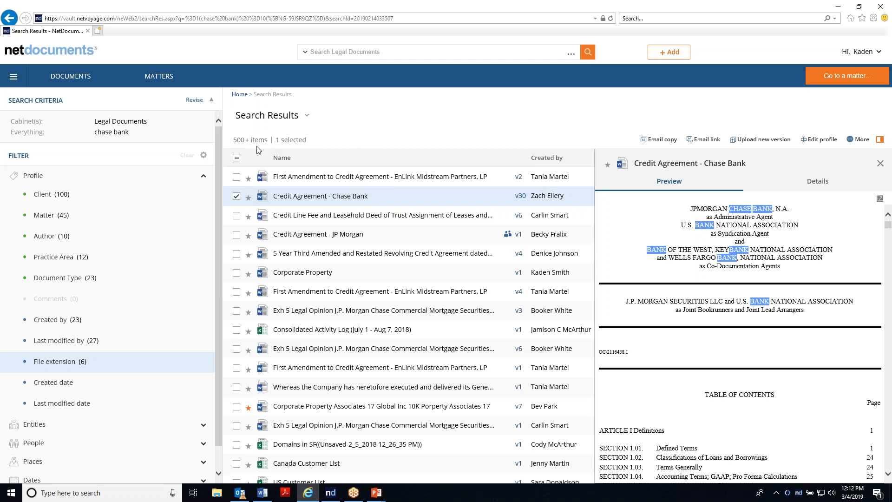
# Step: Switch to Word and generate sample paragraphs in a new document with =rand(1)
pyautogui.click(70, 76)
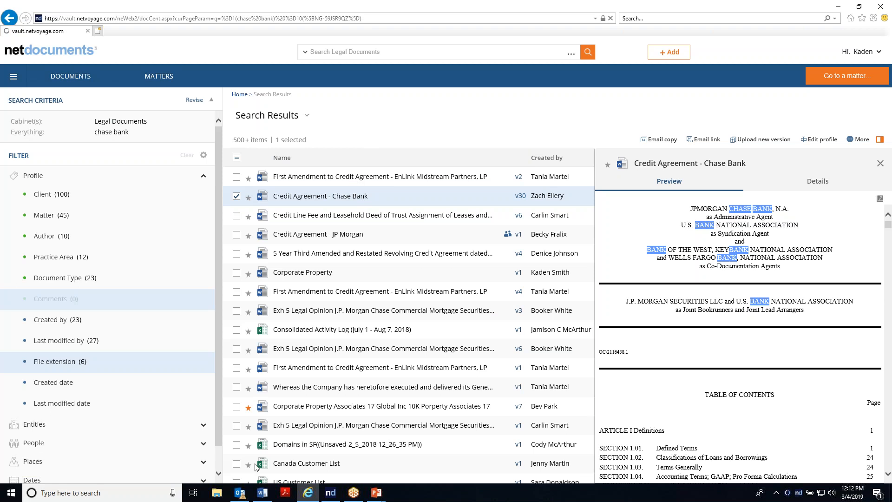
pyautogui.click(262, 492)
pyautogui.write('=rand(1')
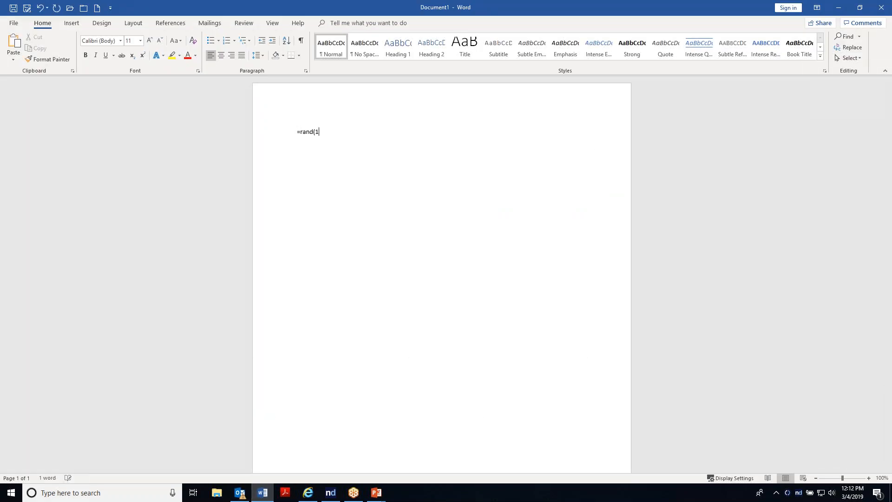
pyautogui.write(')')
pyautogui.press('Return')
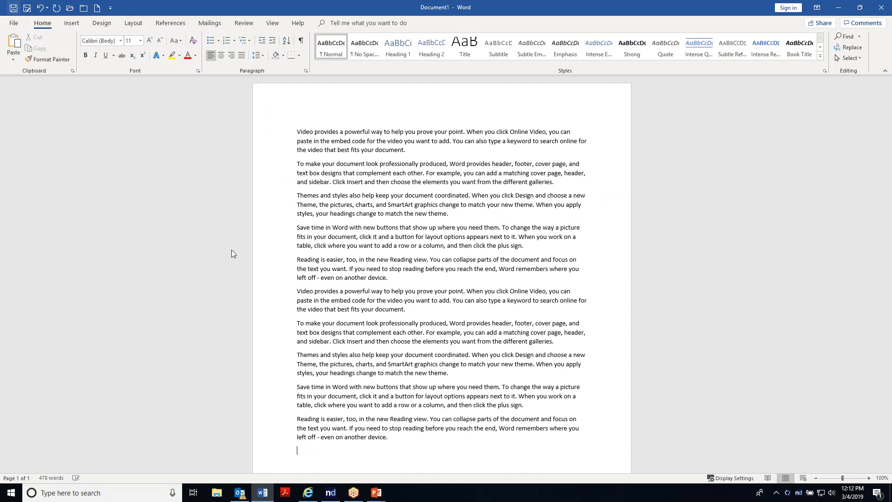
# Step: Save the document into Legal Documents with the file name Addendum for Housing Contract
pyautogui.hotkey('ctrl', 's')
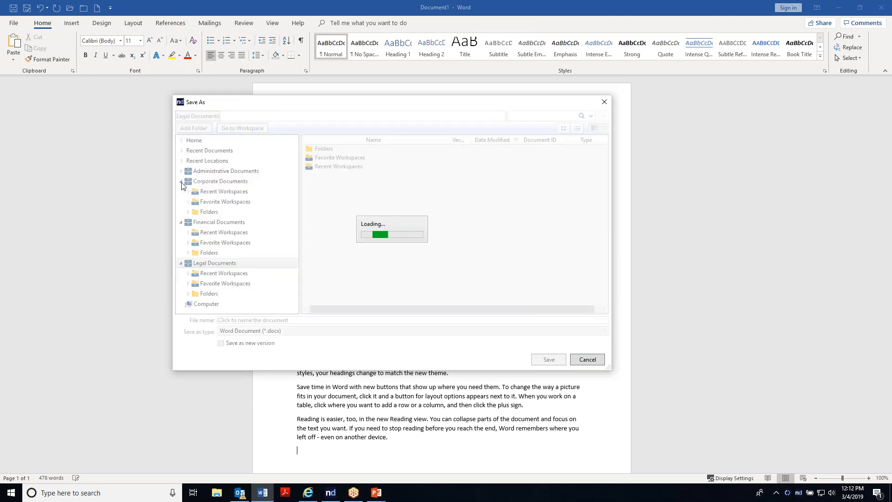
pyautogui.click(181, 181)
pyautogui.click(181, 191)
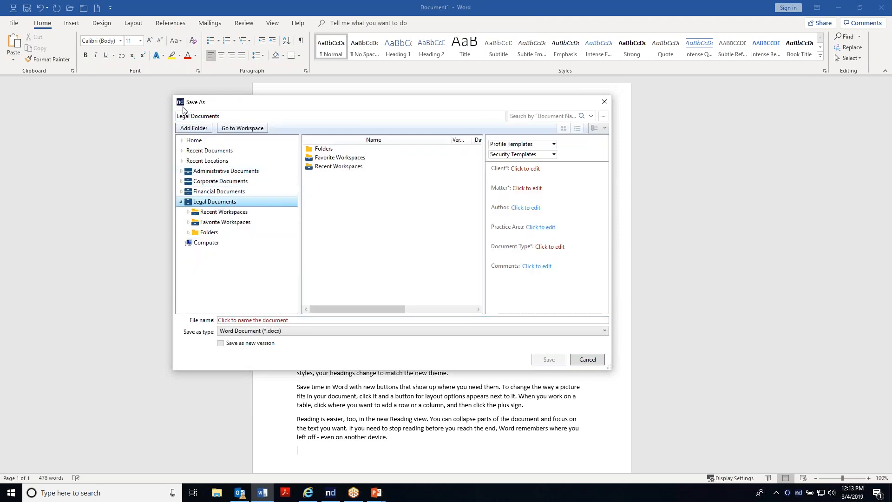
pyautogui.click(251, 320)
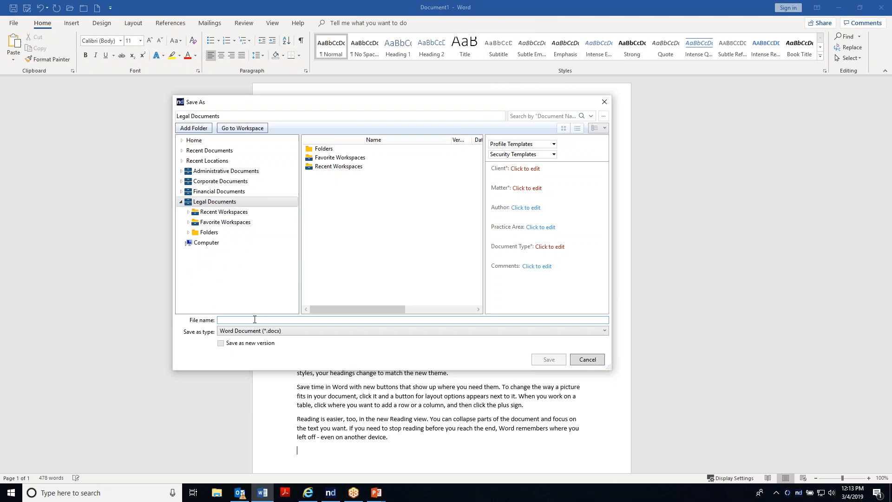
pyautogui.write('Addendum')
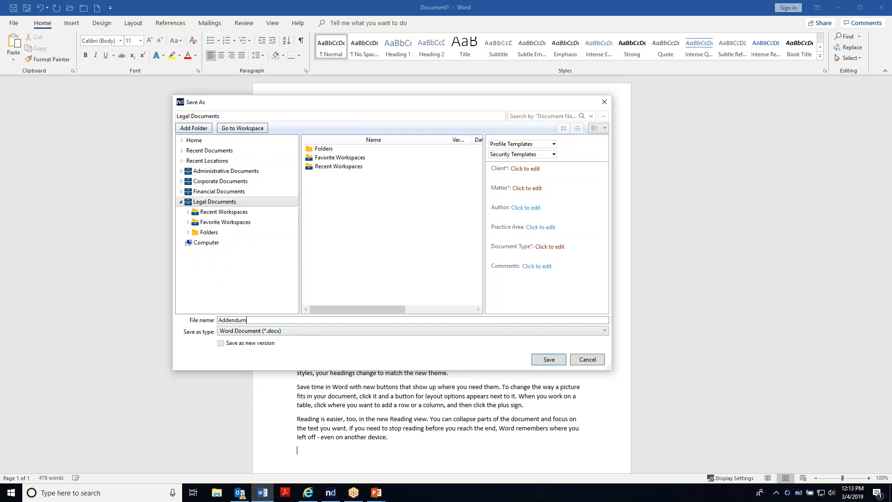
pyautogui.write(' for Housing Contract')
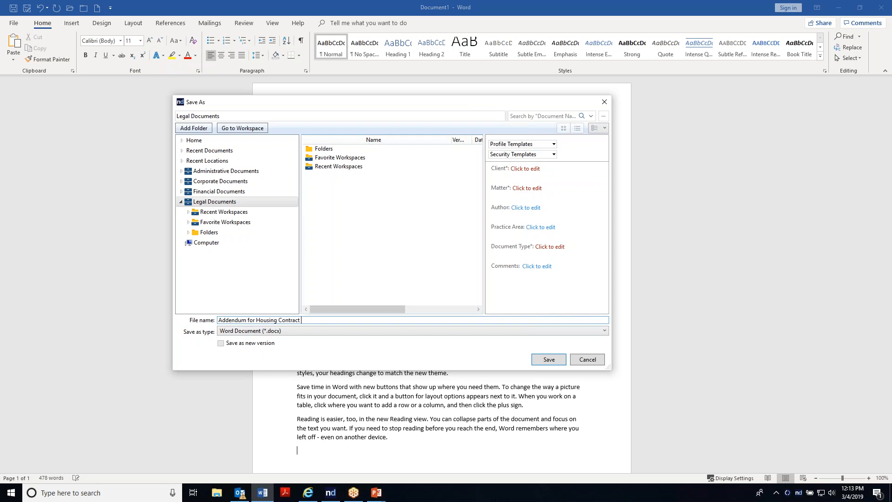
# Step: Fill in the profile with the client, matter Dog Toy Patent and document type Agreement
pyautogui.click(526, 169)
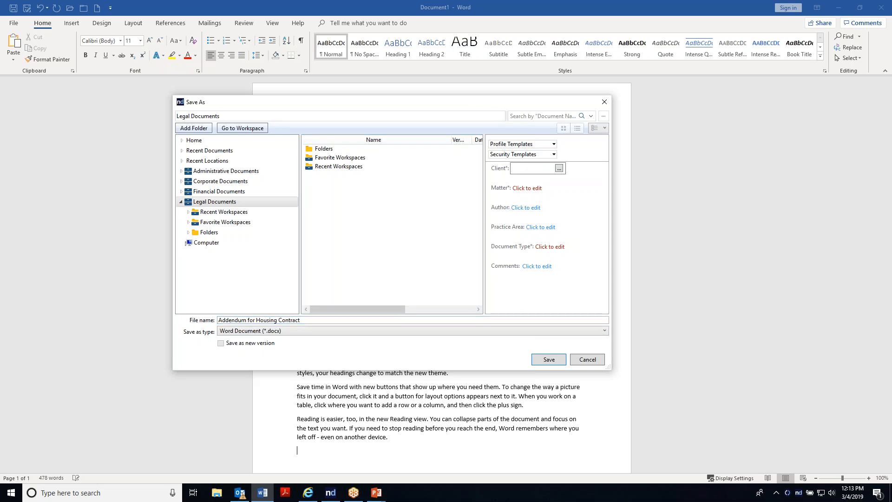
pyautogui.write('rocio')
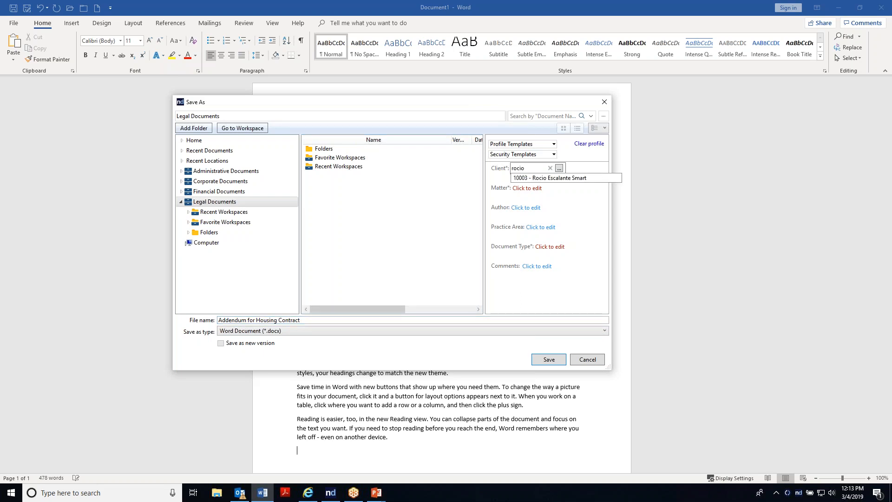
pyautogui.click(535, 178)
pyautogui.click(525, 189)
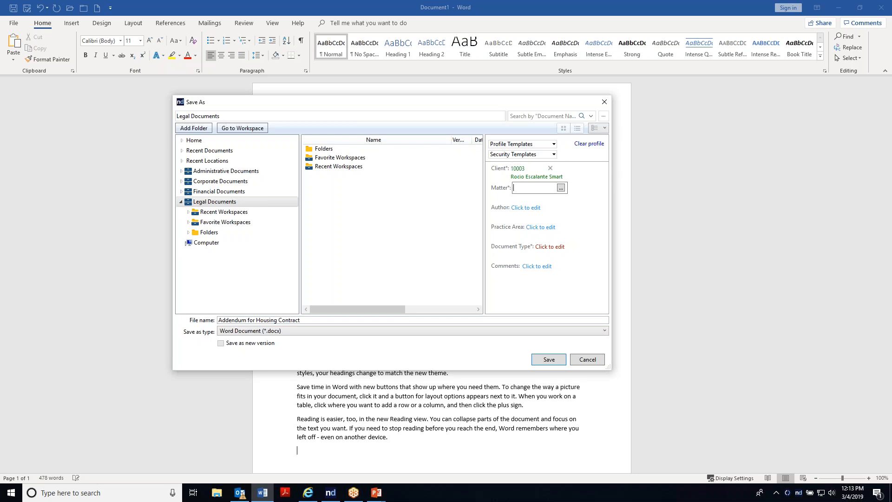
pyautogui.write('dog')
pyautogui.click(534, 198)
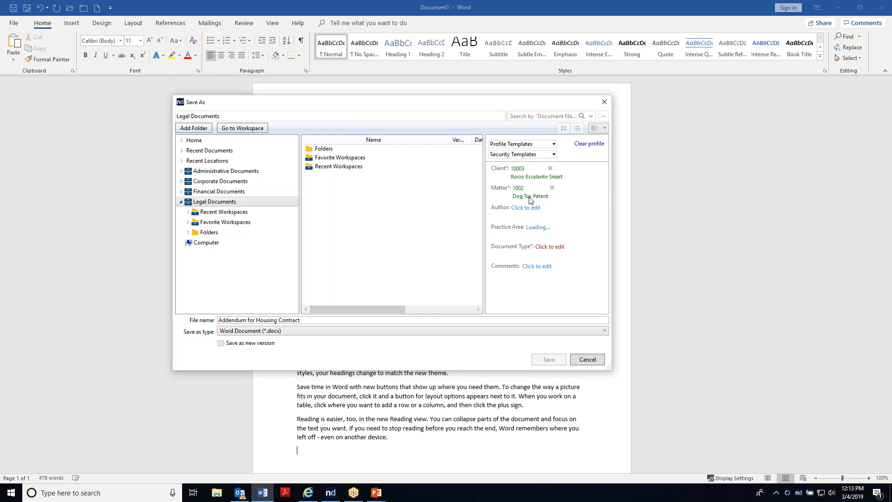
pyautogui.click(545, 246)
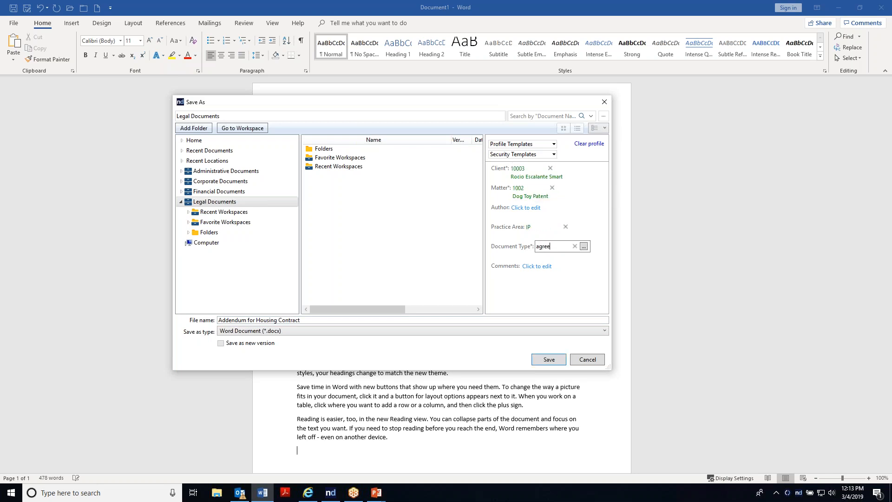
pyautogui.click(548, 254)
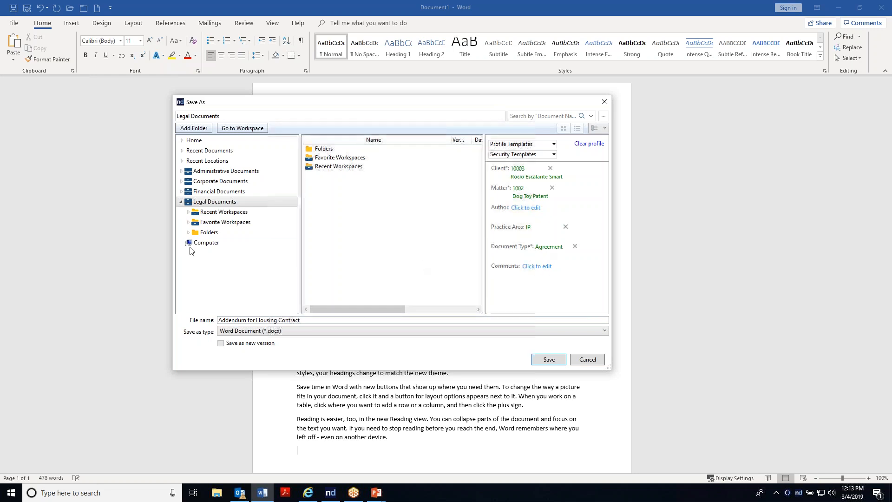
# Step: Save the document into the Correspondence folder of the Christofferson Farm - Lehi Location Acquisition workspace under Legal Documents
pyautogui.click(188, 212)
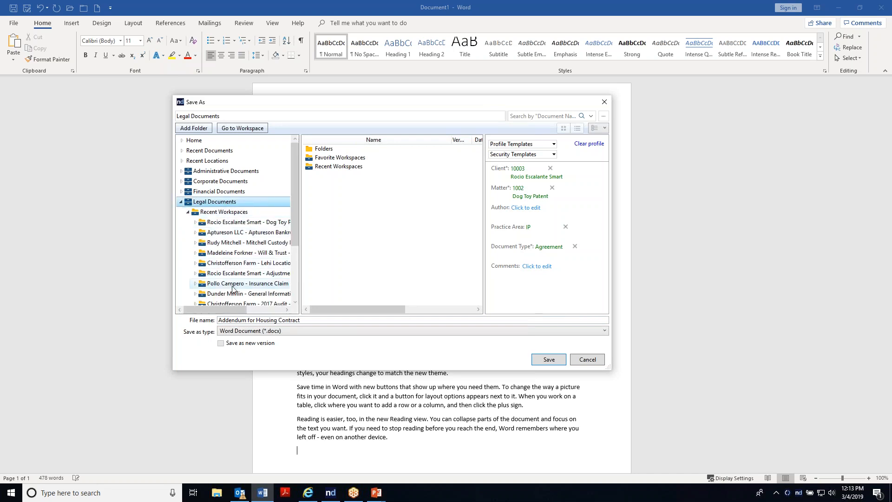
pyautogui.click(218, 264)
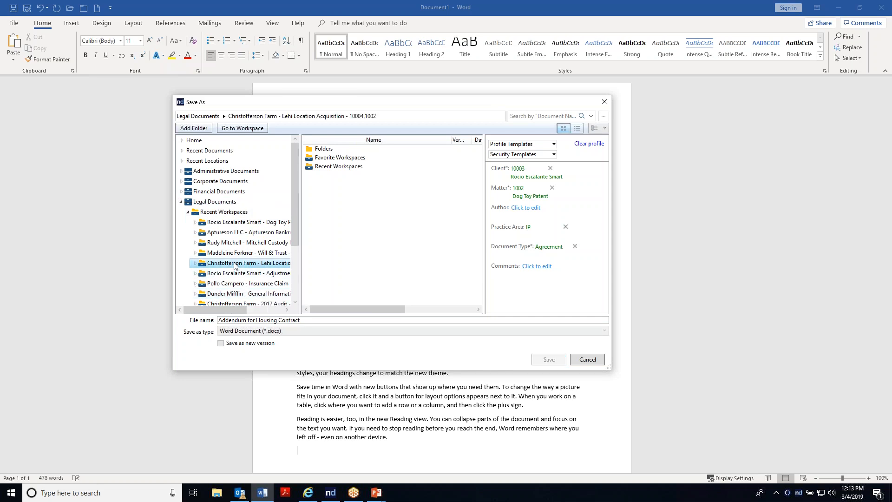
pyautogui.click(194, 263)
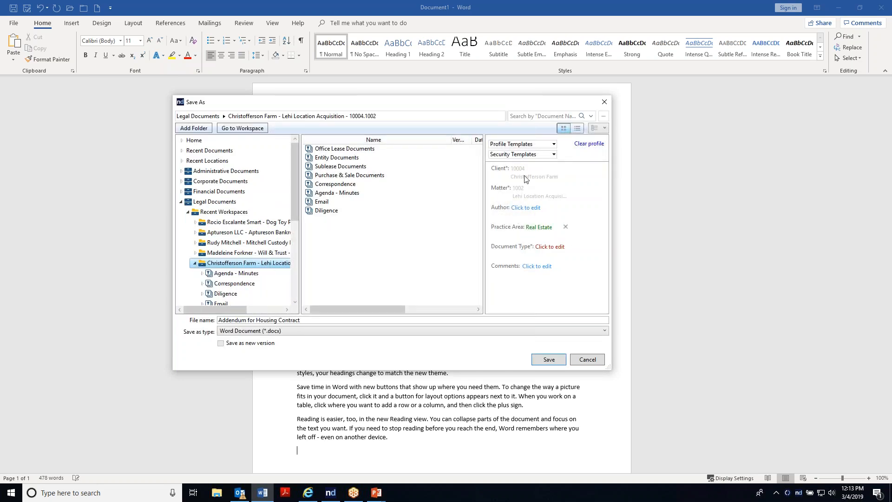
pyautogui.scroll(-2, 234, 281)
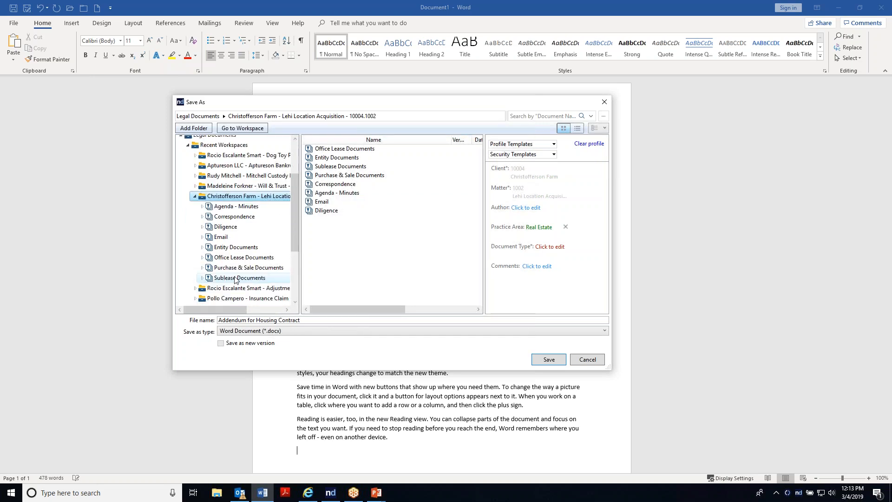
pyautogui.click(234, 217)
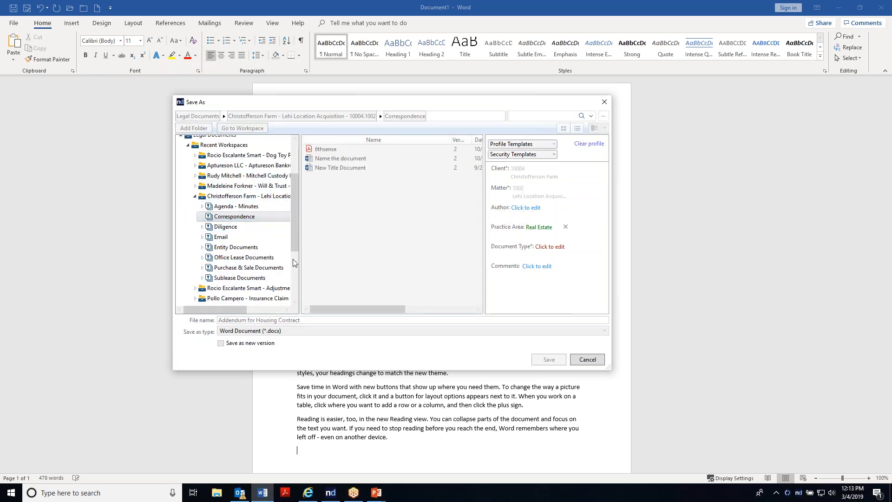
pyautogui.click(554, 360)
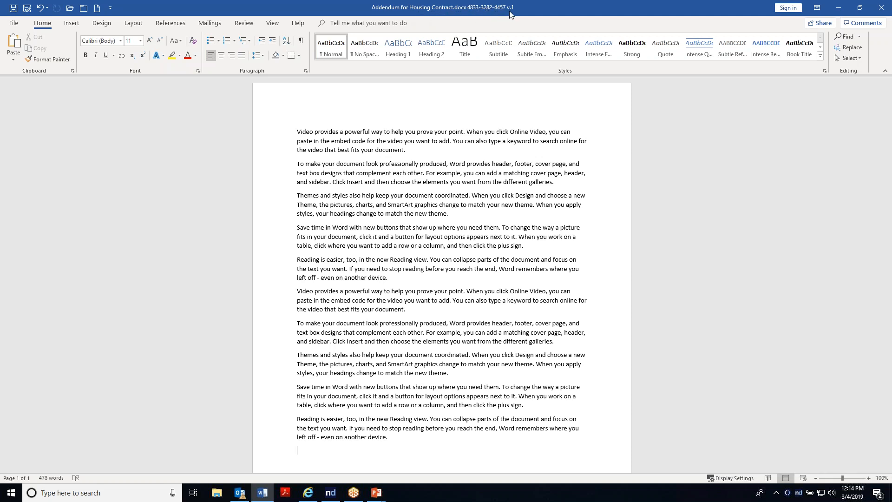
# Step: Delete the sixth paragraph, the repeated one beginning with Video provides a powerful way
pyautogui.scroll(-4, 314, 465)
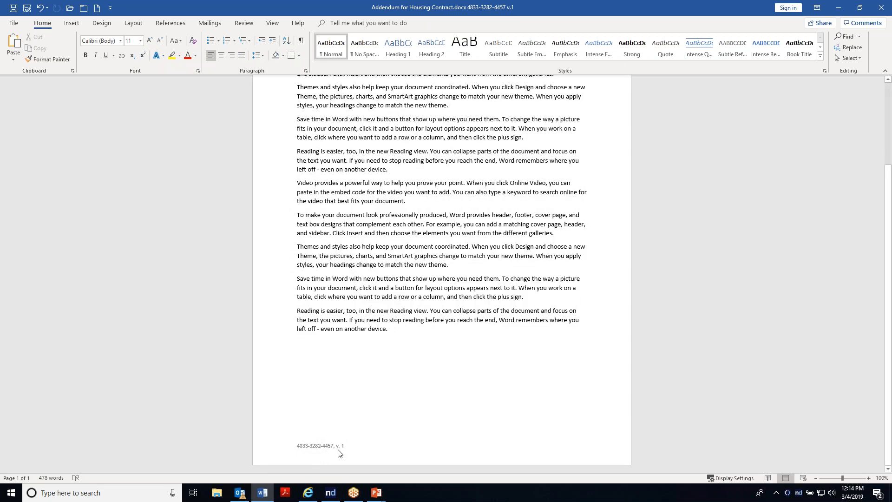
pyautogui.scroll(4, 413, 401)
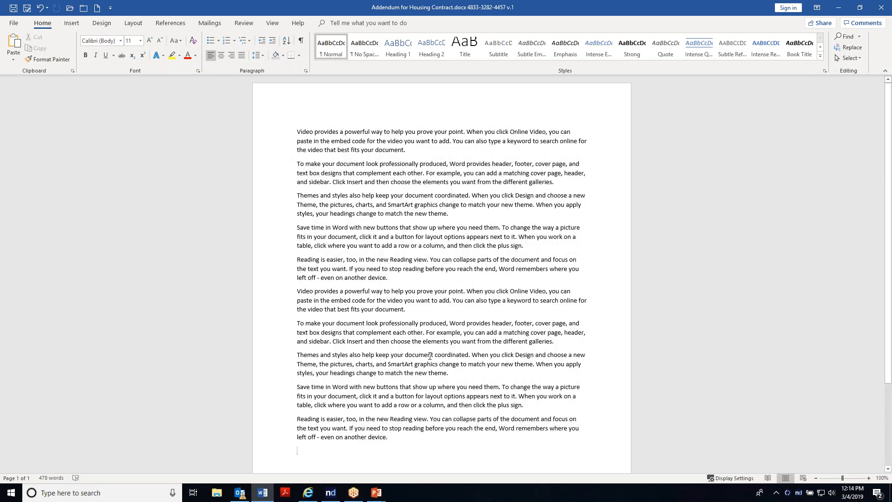
pyautogui.tripleClick(291, 304)
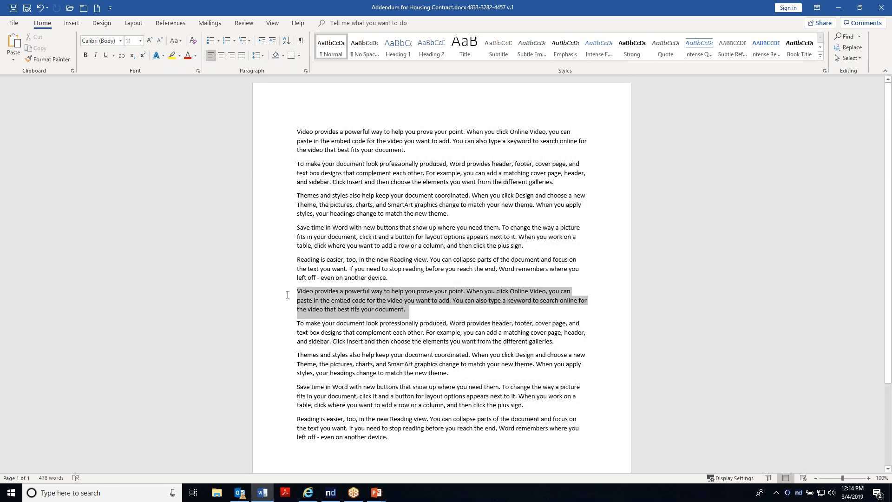
pyautogui.press('Delete')
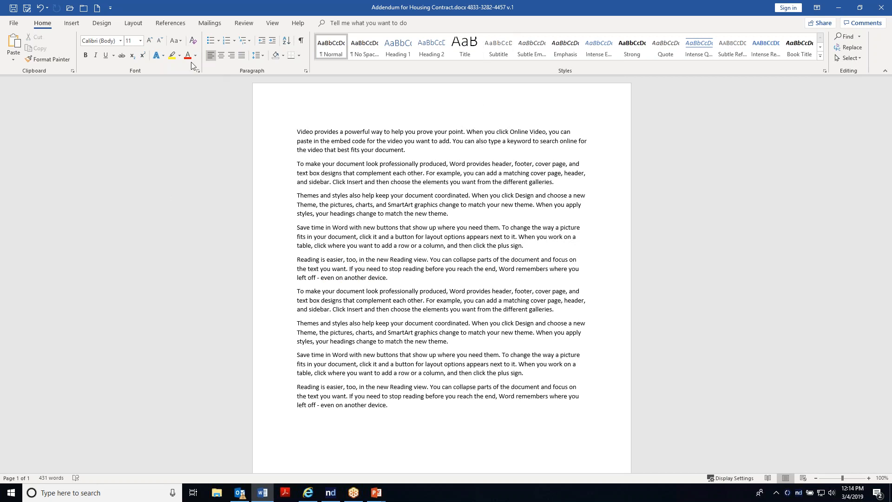
# Step: Save the document as a new official version with a description crediting the edits to the current user
pyautogui.click(27, 9)
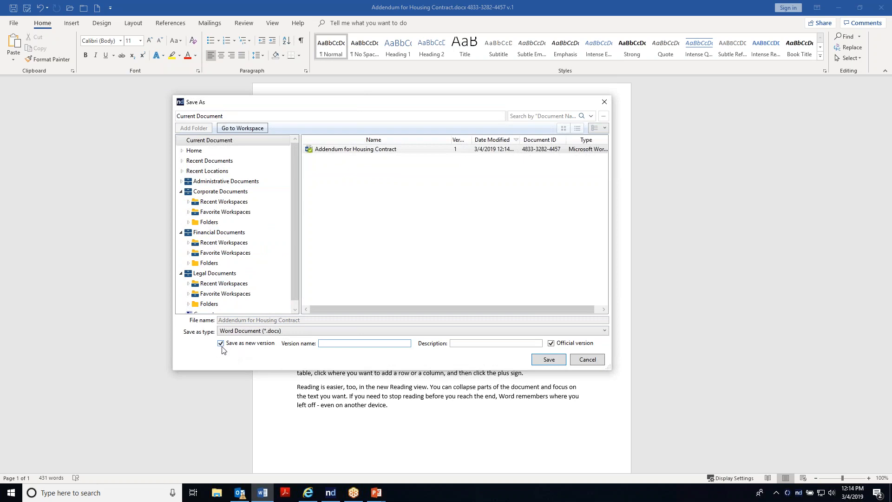
pyautogui.press('Tab')
pyautogui.write("Kaden's ei")
pyautogui.write('its')
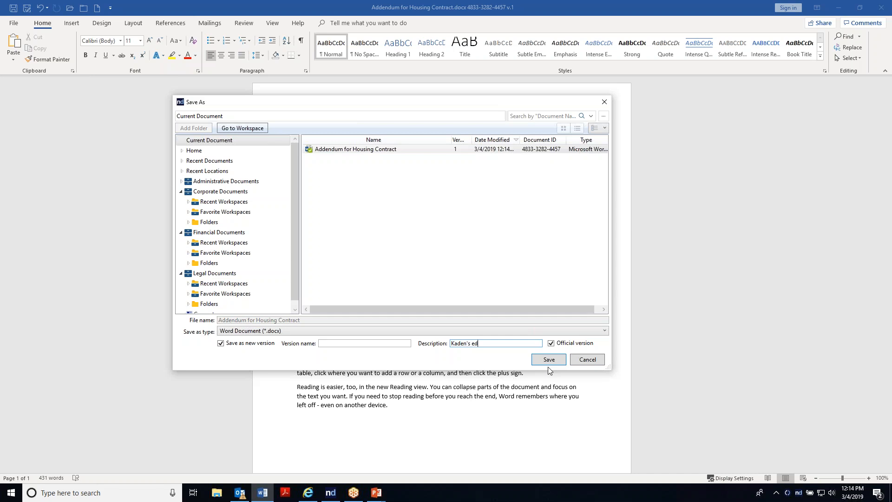
pyautogui.click(549, 360)
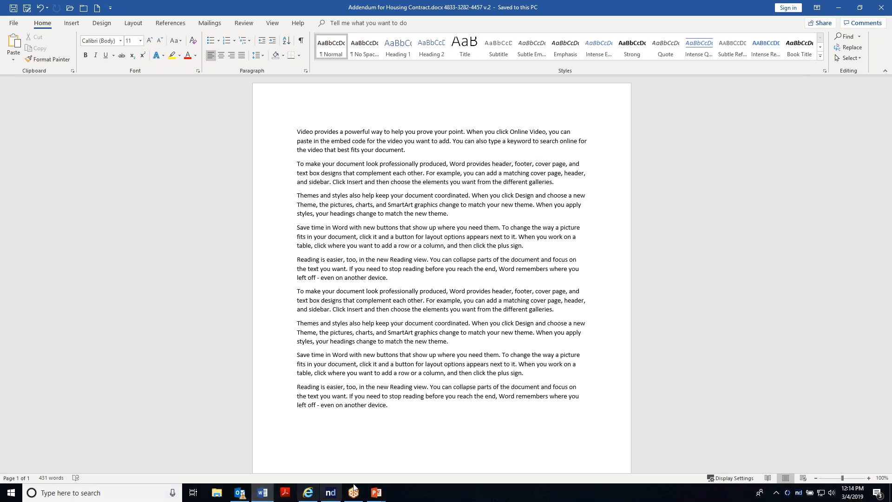
# Step: Open the ndOffice Activity panel and review the recently opened and checked-in documents
pyautogui.click(799, 493)
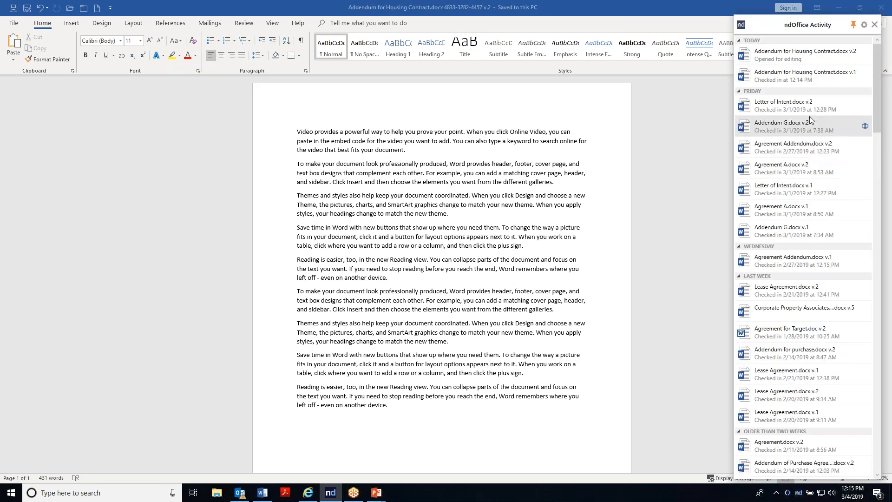
pyautogui.click(854, 26)
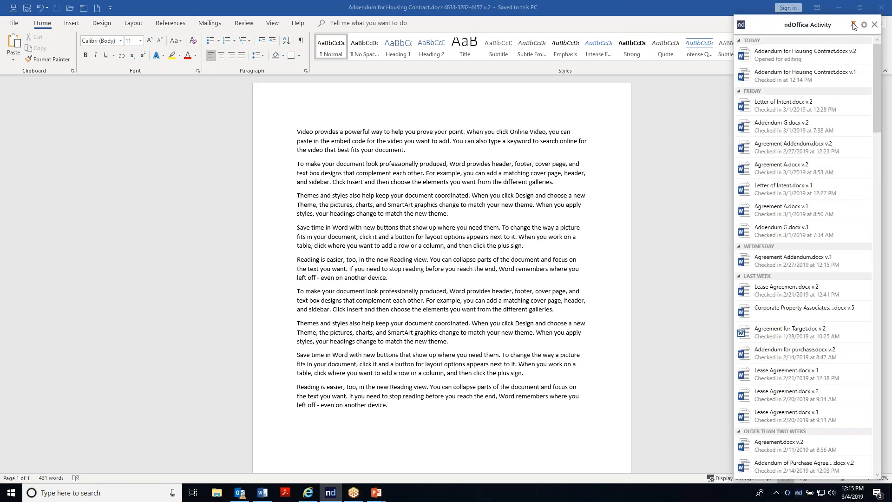
pyautogui.moveTo(874, 114); pyautogui.dragTo(849, 63)
pyautogui.moveTo(784, 99); pyautogui.dragTo(790, 144)
# Step: Switch to the browser and go to the Dog Toy Patent matter by searching its client and matter names
pyautogui.click(308, 493)
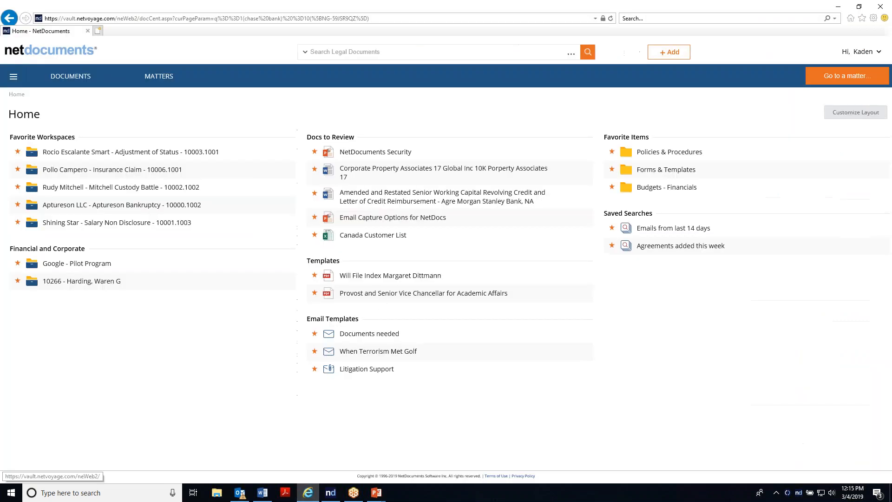
pyautogui.click(825, 79)
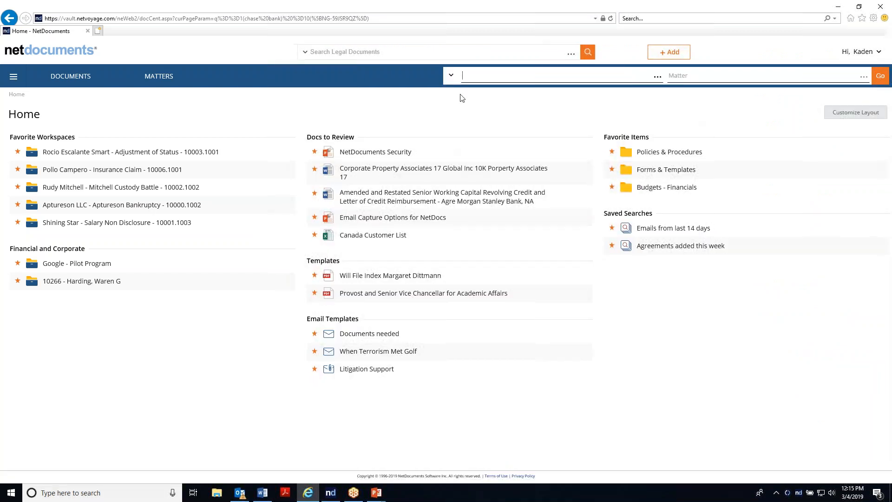
pyautogui.write('rp')
pyautogui.press('BackSpace')
pyautogui.press('BackSpace')
pyautogui.write('ocio')
pyautogui.click(505, 92)
pyautogui.write('dog')
pyautogui.click(697, 105)
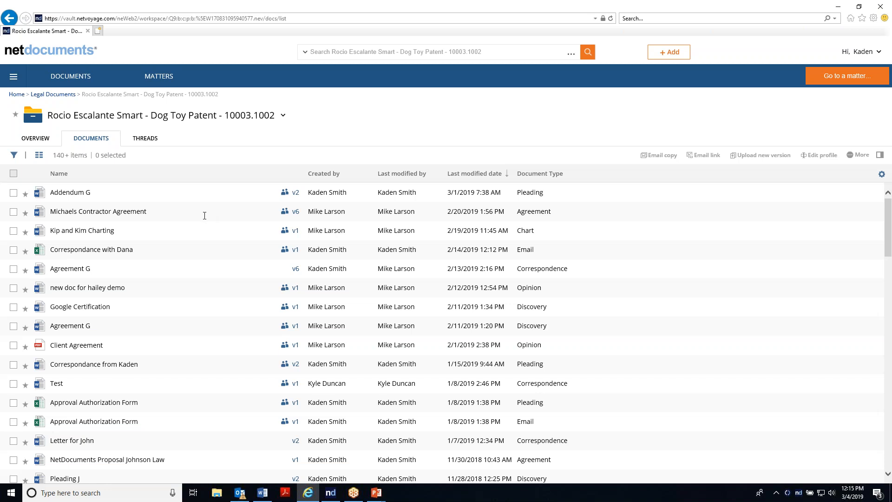
# Step: Select Addendum G, Michaels Contractor Agreement and Kip and Kim Charting and open the secured-link delivery dialog, then close it
pyautogui.click(14, 194)
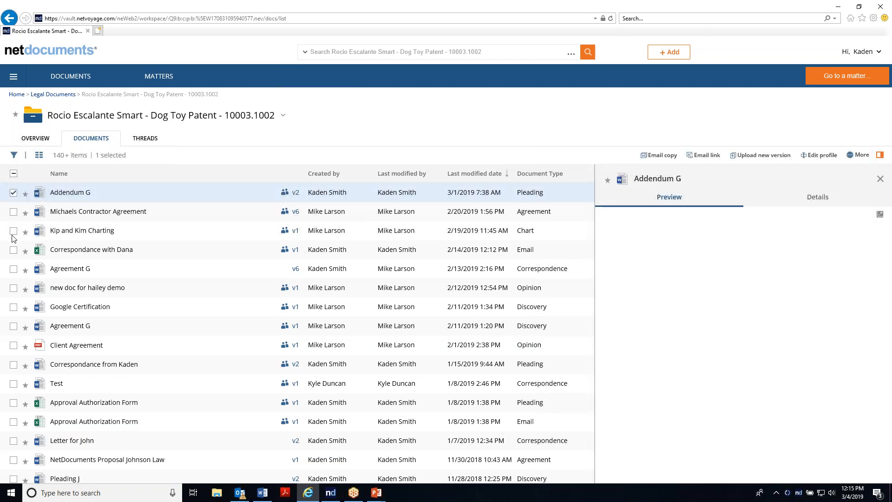
pyautogui.click(14, 233)
pyautogui.click(14, 229)
pyautogui.click(13, 211)
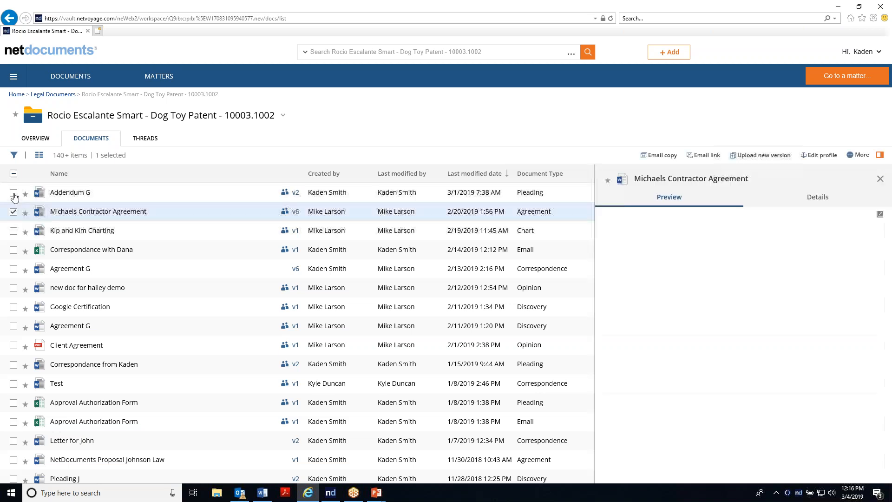
pyautogui.click(12, 233)
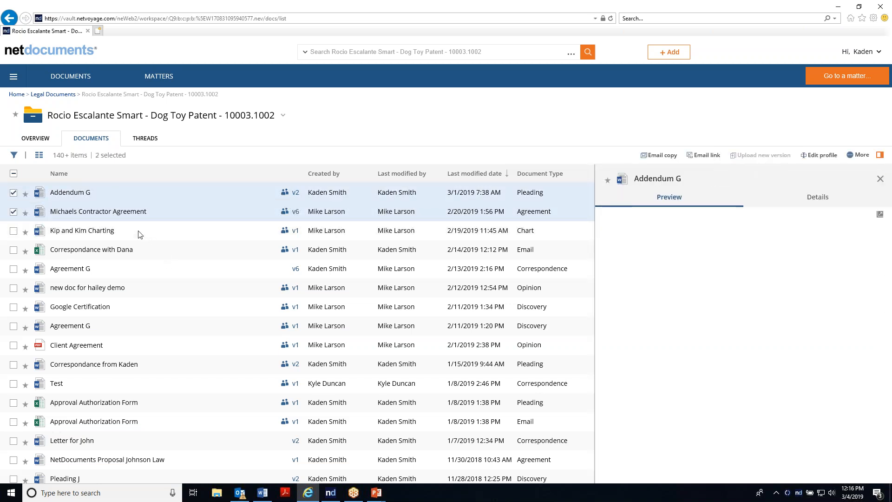
pyautogui.rightClick(156, 206)
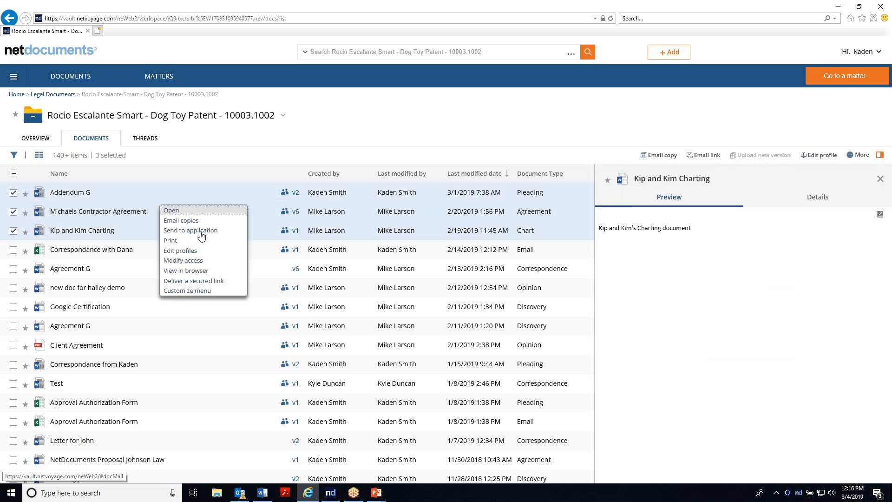
pyautogui.click(192, 278)
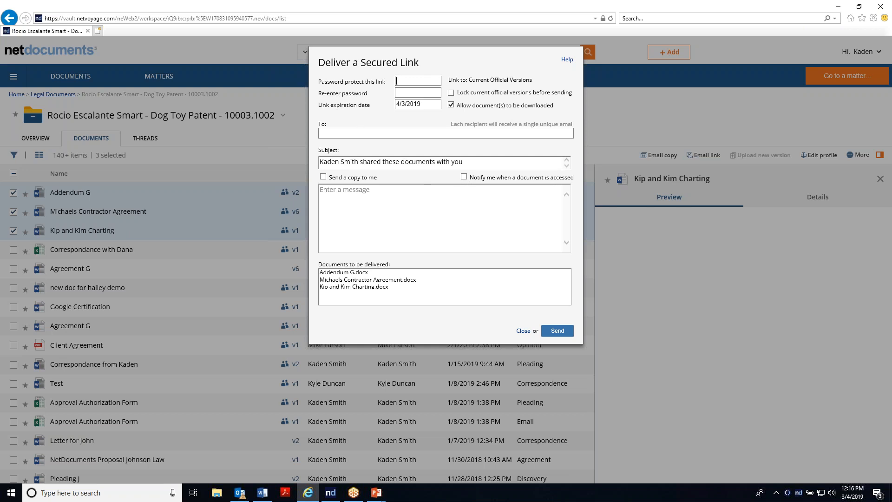
pyautogui.click(348, 133)
pyautogui.click(523, 331)
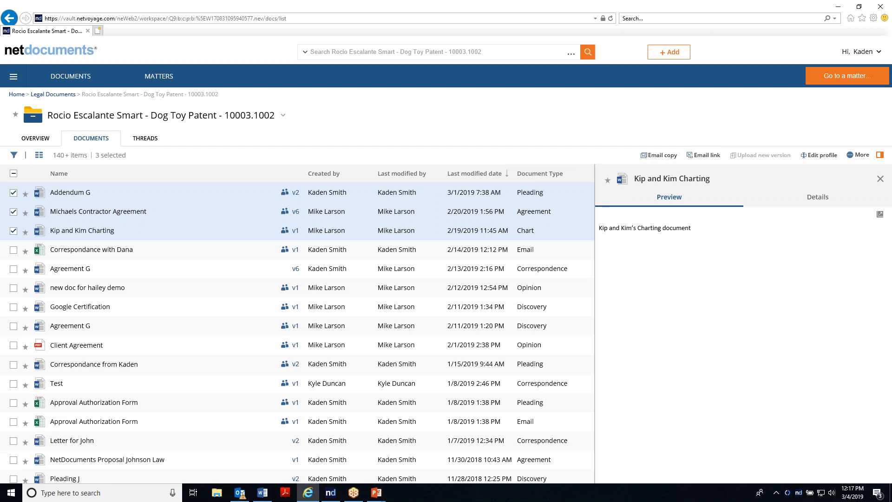
# Step: Switch to Outlook and start filing the selected email into the Christofferson Farm workspace's Email folder, then cancel
pyautogui.click(240, 493)
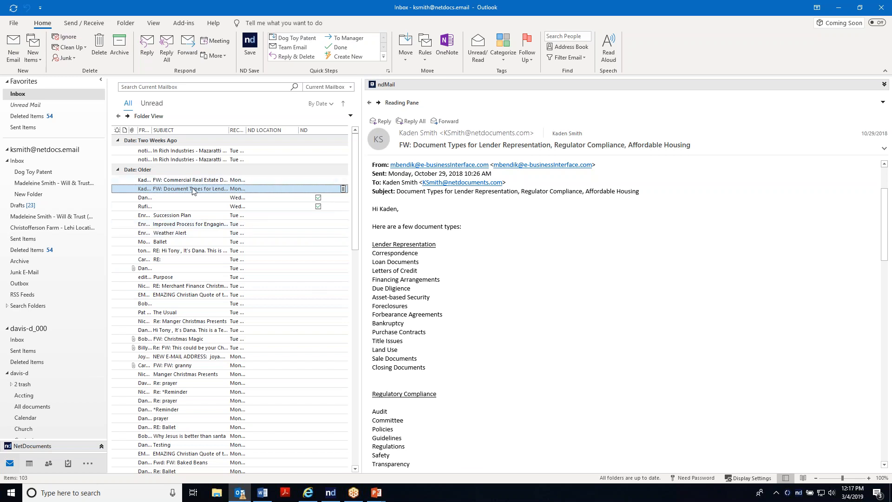
pyautogui.click(254, 47)
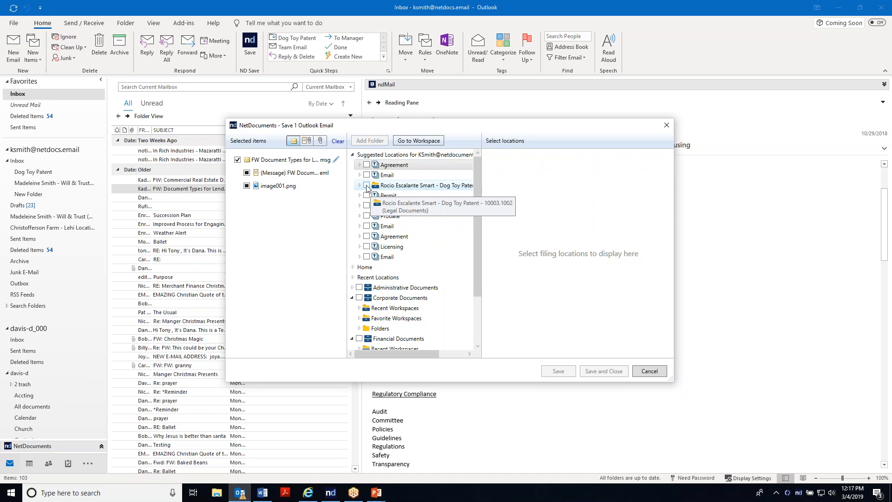
pyautogui.click(352, 297)
pyautogui.click(353, 154)
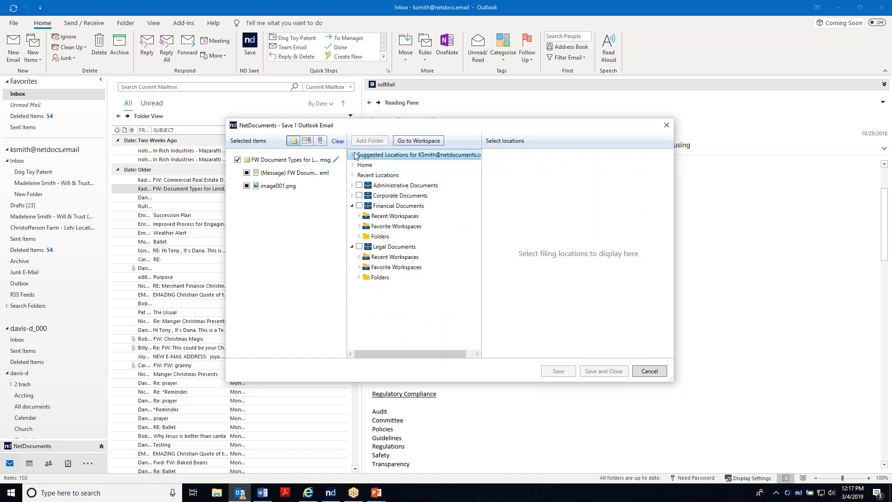
pyautogui.click(353, 205)
pyautogui.click(359, 227)
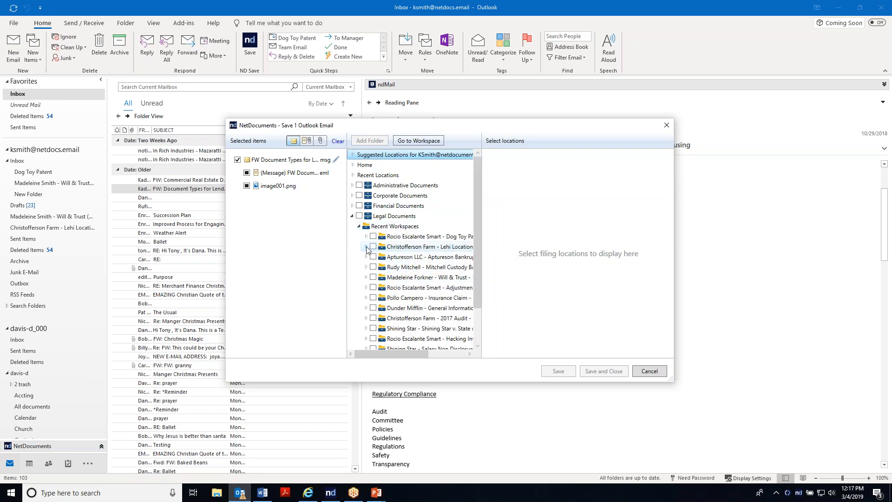
pyautogui.click(366, 247)
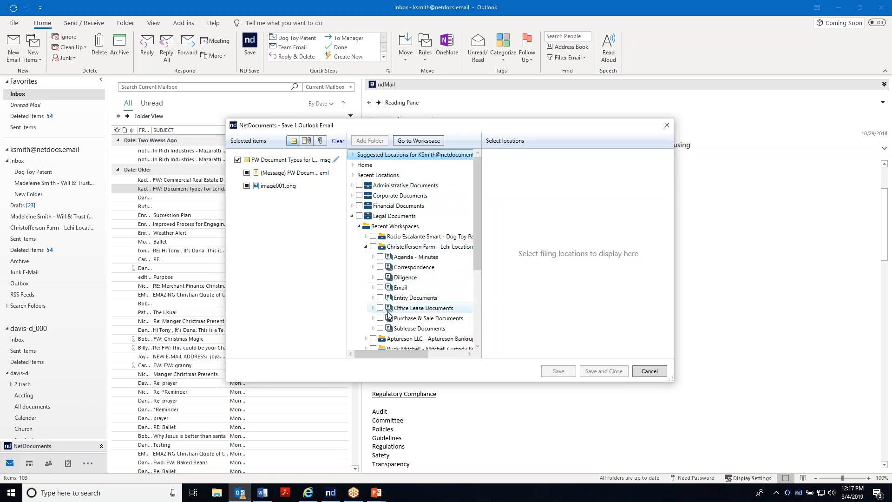
pyautogui.click(380, 288)
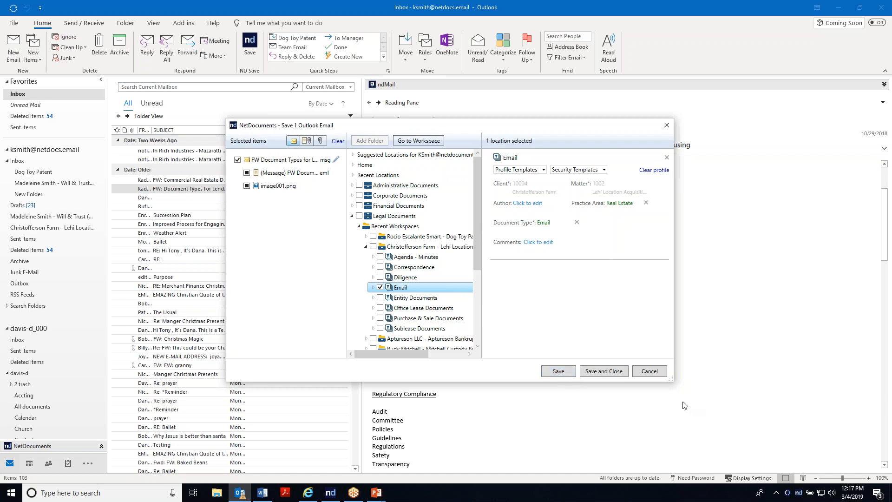
pyautogui.click(651, 372)
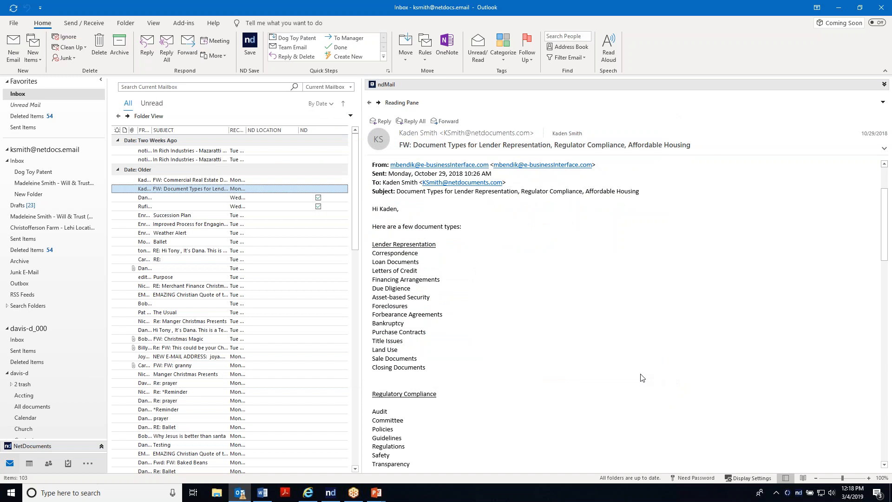